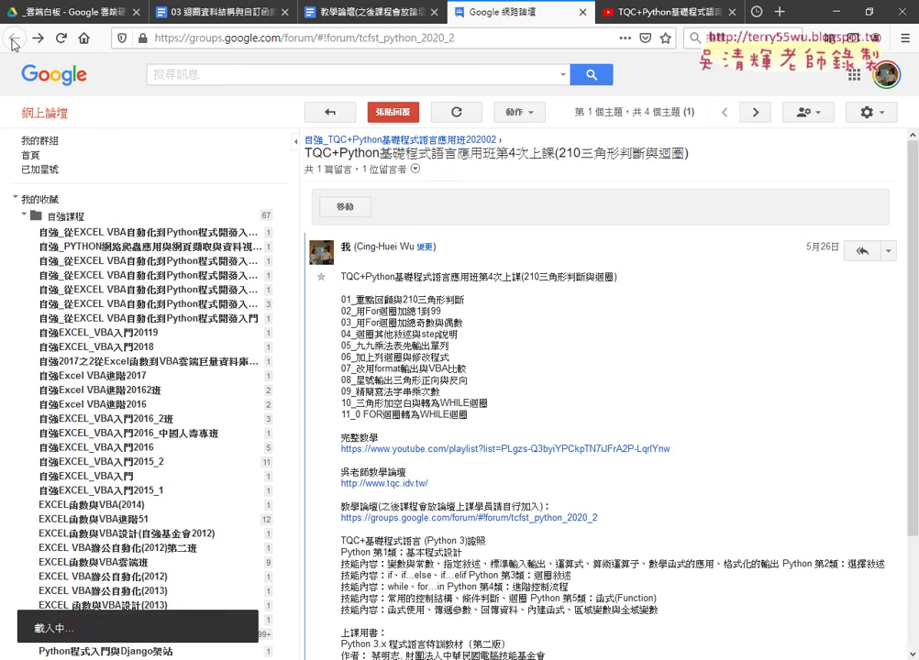
Open the 第4次上課 post and select item 02 '用For迴圈加總1到99'
left_click(422, 371)
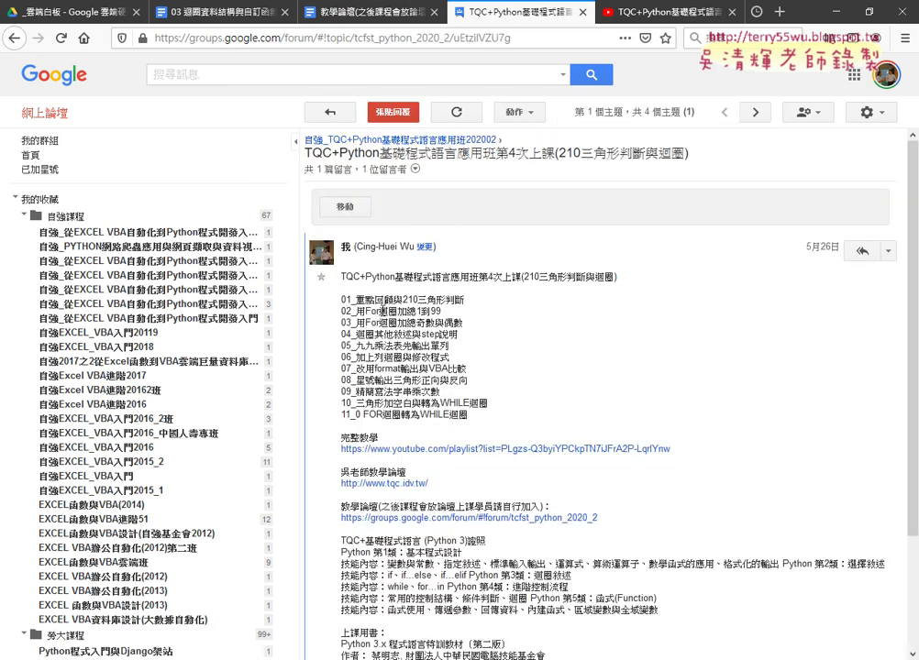
left_click_drag(355, 311, 443, 313)
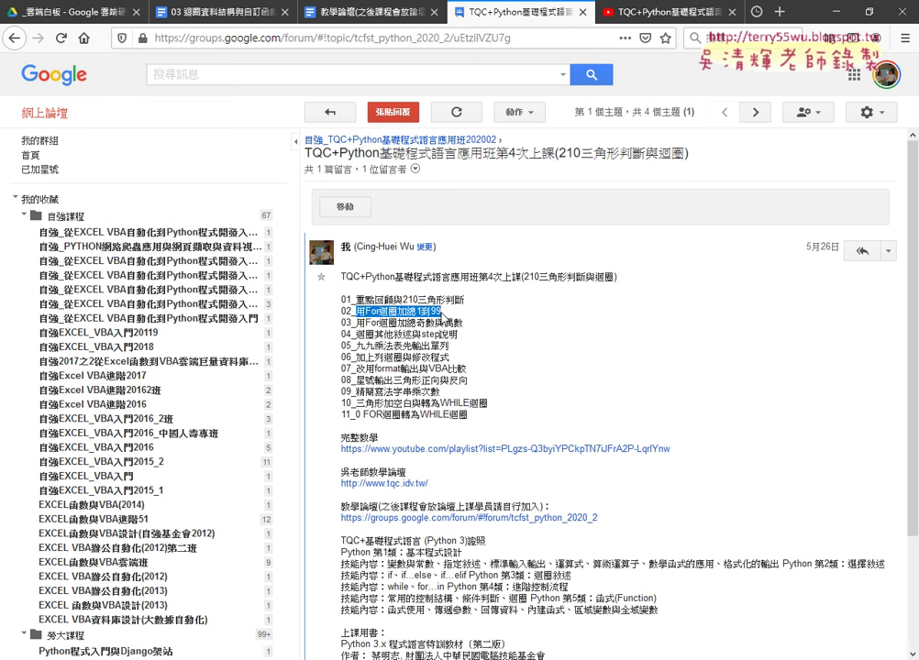
Switch to the '03 迴圈資料結構與自訂函數' notes and scroll up to the page 2 break/continue examples
left_click(207, 14)
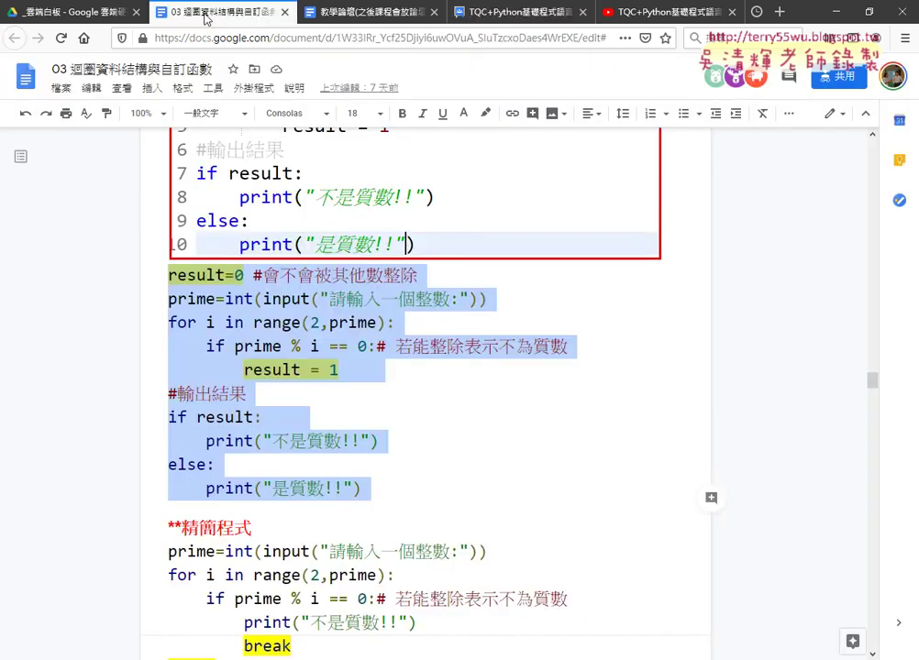
mouse_move(871, 380)
left_mouse_down()
mouse_move(881, 177)
mouse_move(881, 191)
left_mouse_up()
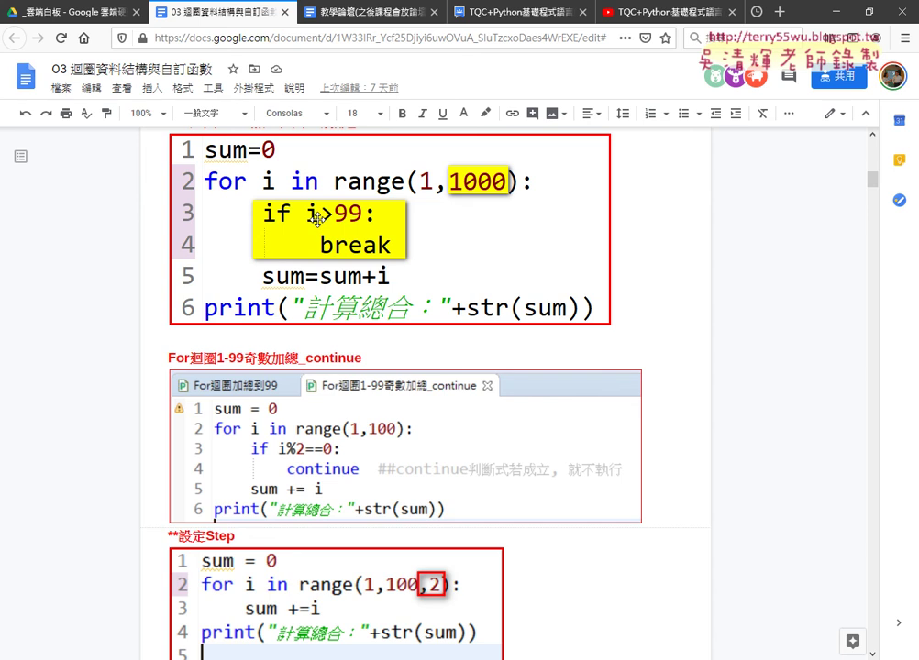
Scroll down to the 九九乘法表 section and allow the Symantec network-access prompt
scroll(532, 215, "down", 3)
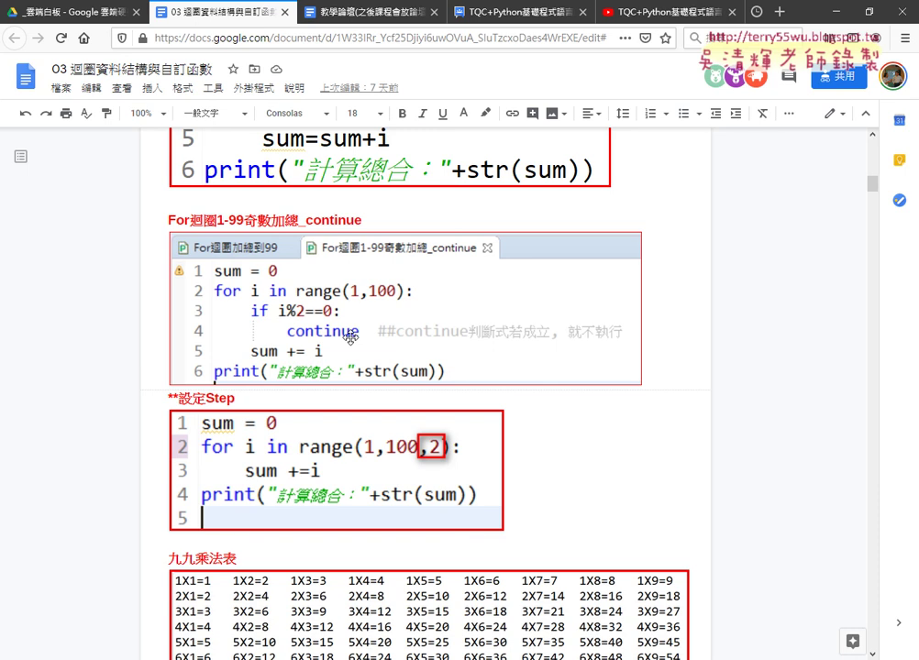
scroll(405, 363, "down", 5)
scroll(432, 364, "down", 3)
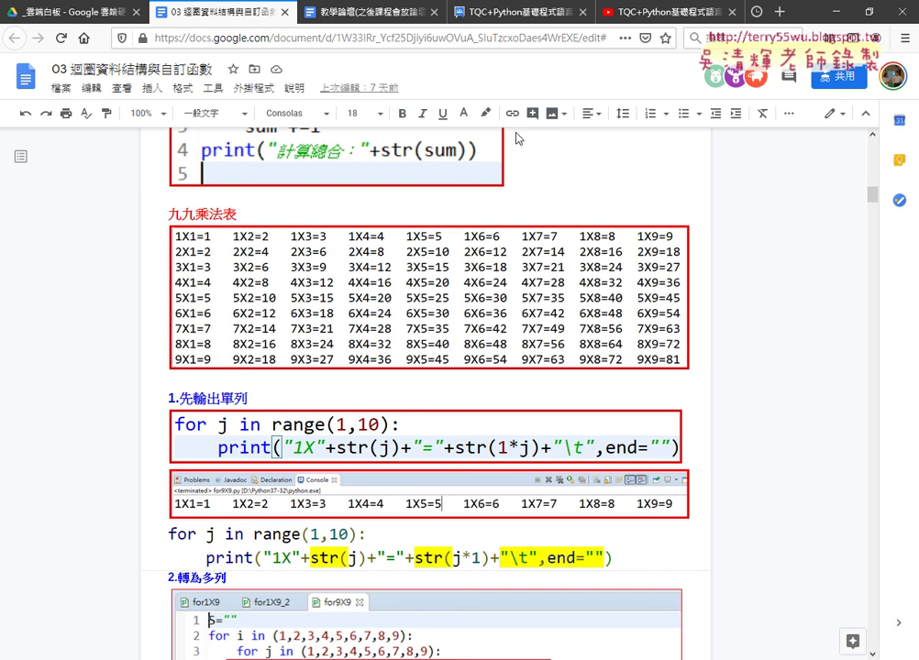
scroll(605, 184, "down", 2)
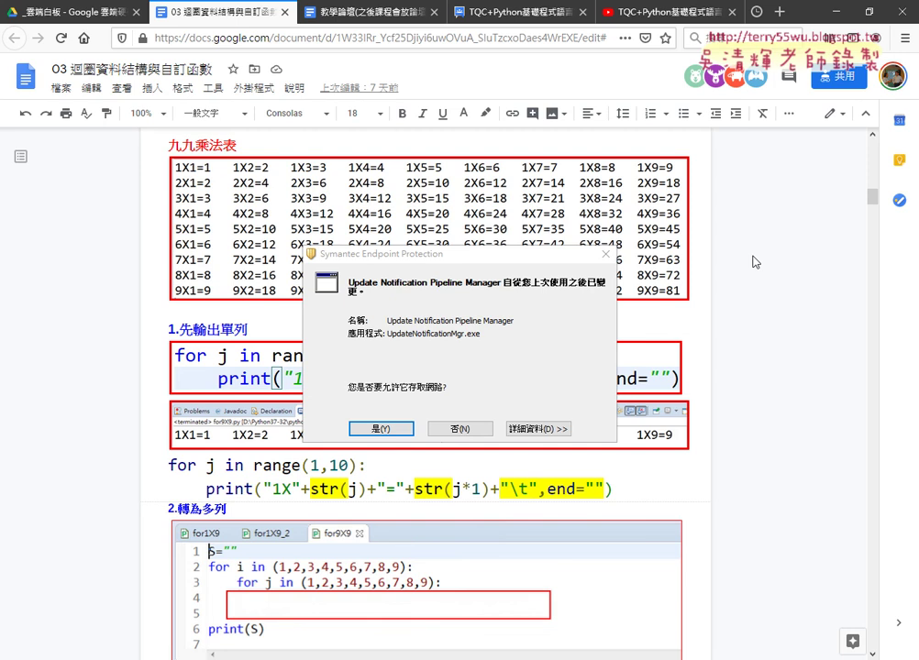
left_click(377, 428)
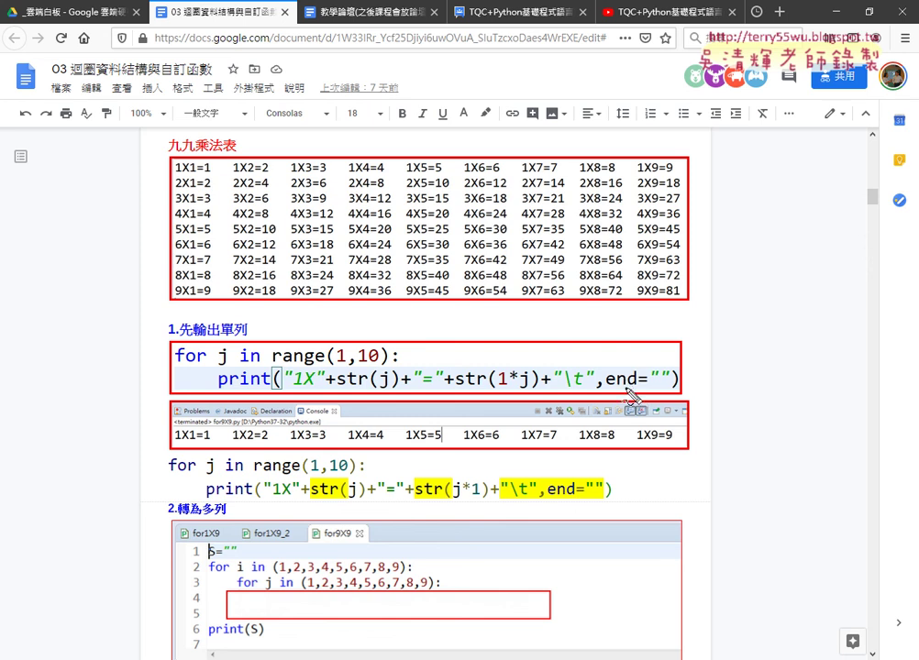
left_click_drag(106, 166, 674, 170)
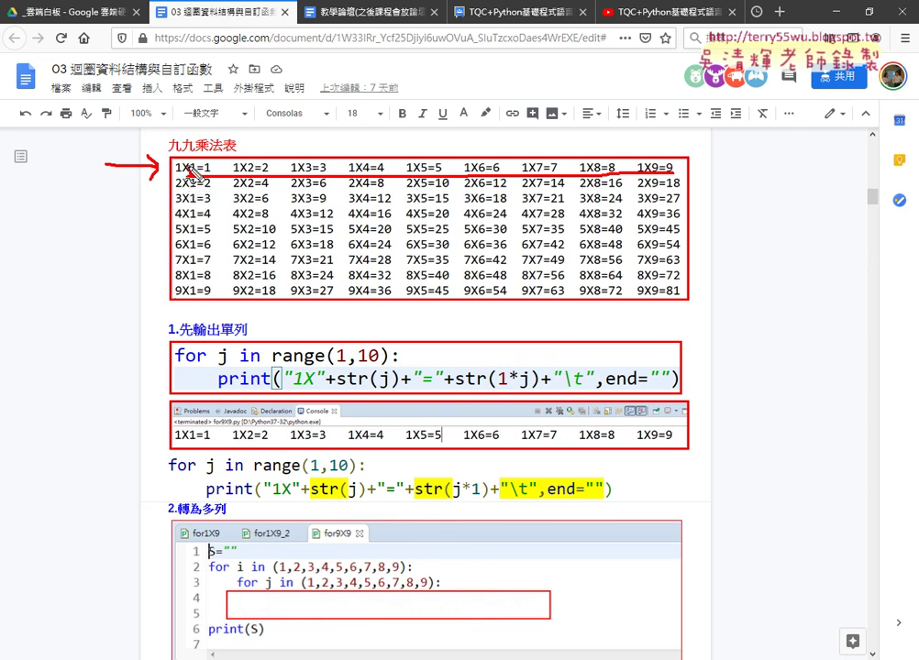
left_click_drag(188, 162, 247, 165)
mouse_move(297, 131)
left_mouse_down()
mouse_move(285, 141)
mouse_move(297, 122)
left_mouse_up()
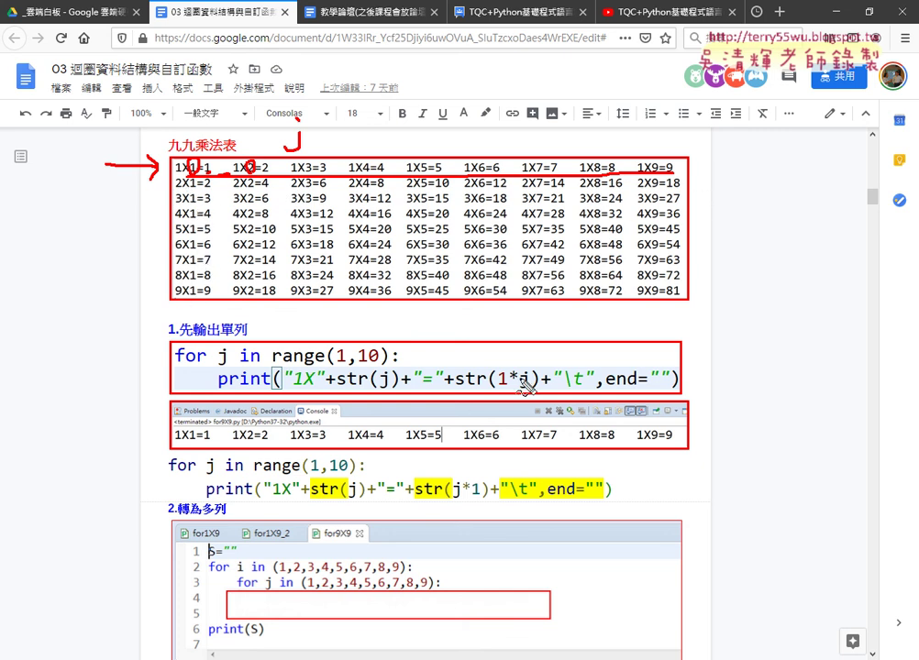
key("Escape")
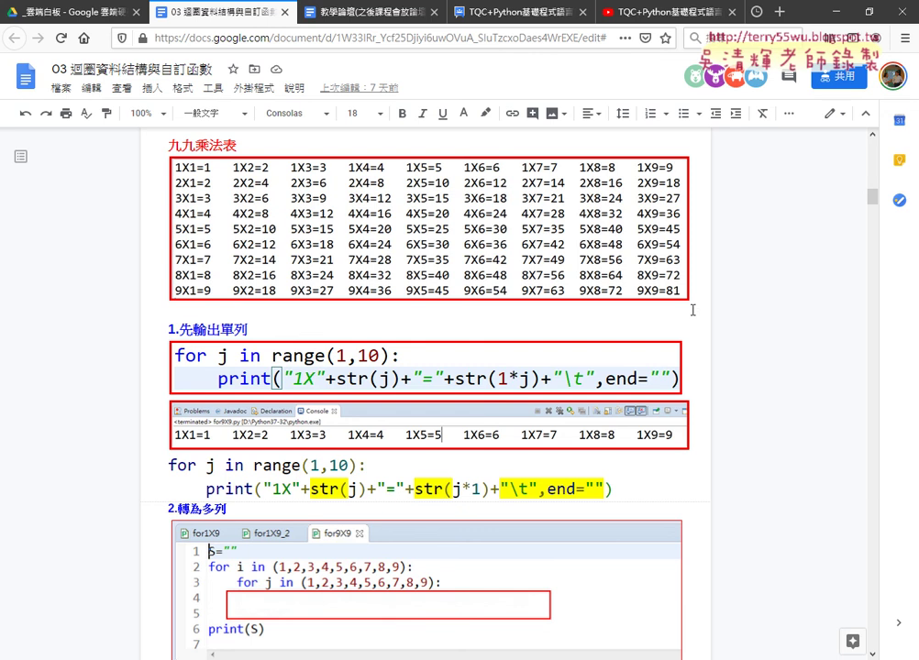
Scroll to the 參考答案 below the 9×9 output and select its four-line code
scroll(691, 297, "down", 3)
scroll(693, 295, "down", 3)
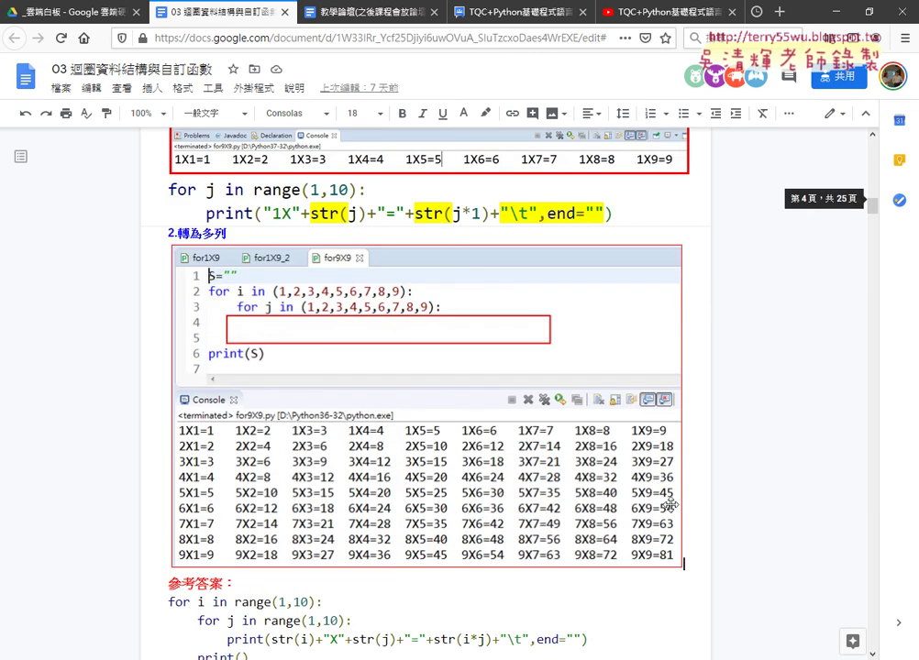
scroll(706, 211, "up", 4)
scroll(706, 206, "down", 4)
scroll(704, 201, "down", 2)
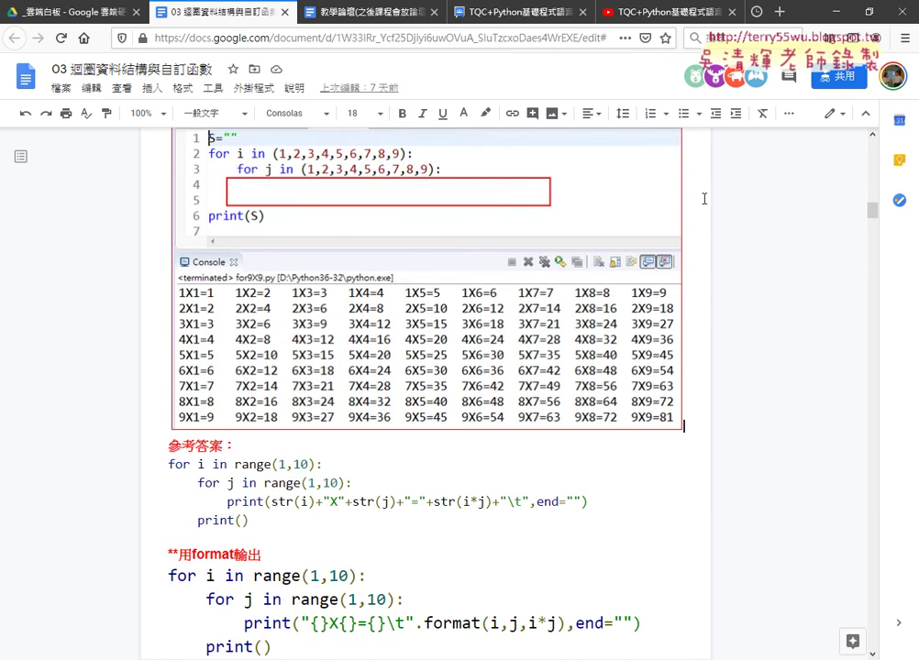
scroll(704, 202, "down", 3)
left_click_drag(250, 383, 168, 326)
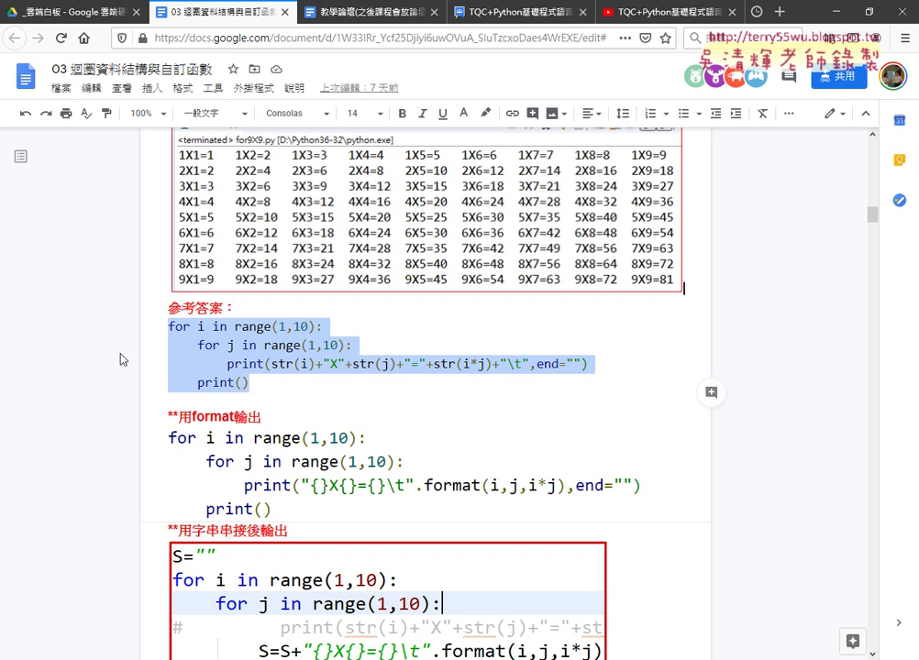
Reselect all four lines of the reference answer code
left_click(146, 347)
double_click(146, 347)
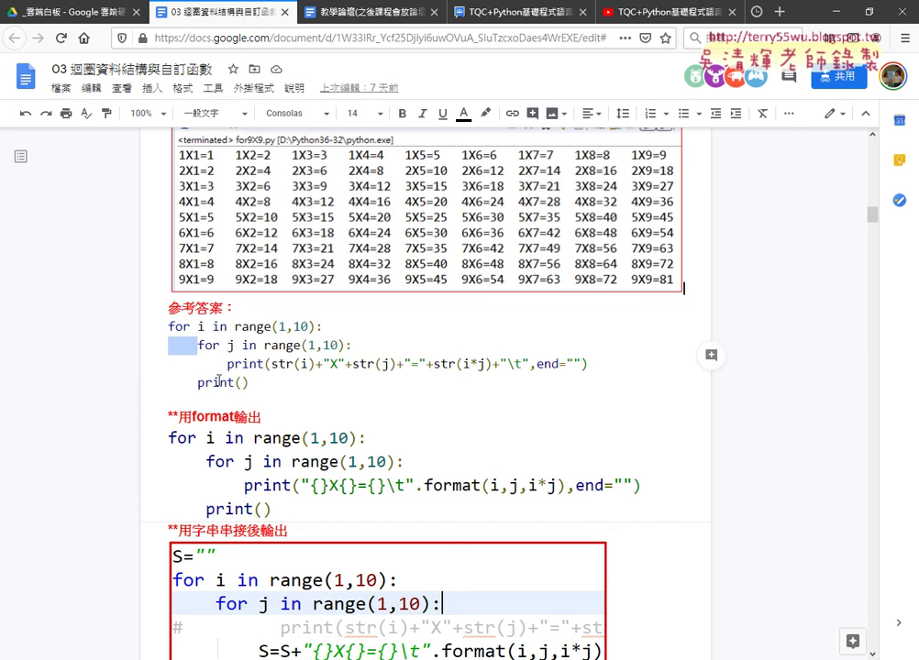
left_click_drag(249, 383, 259, 350)
Scroll to the format-based variant and highlight the format string {}X{}={}\t
scroll(260, 350, "down", 2)
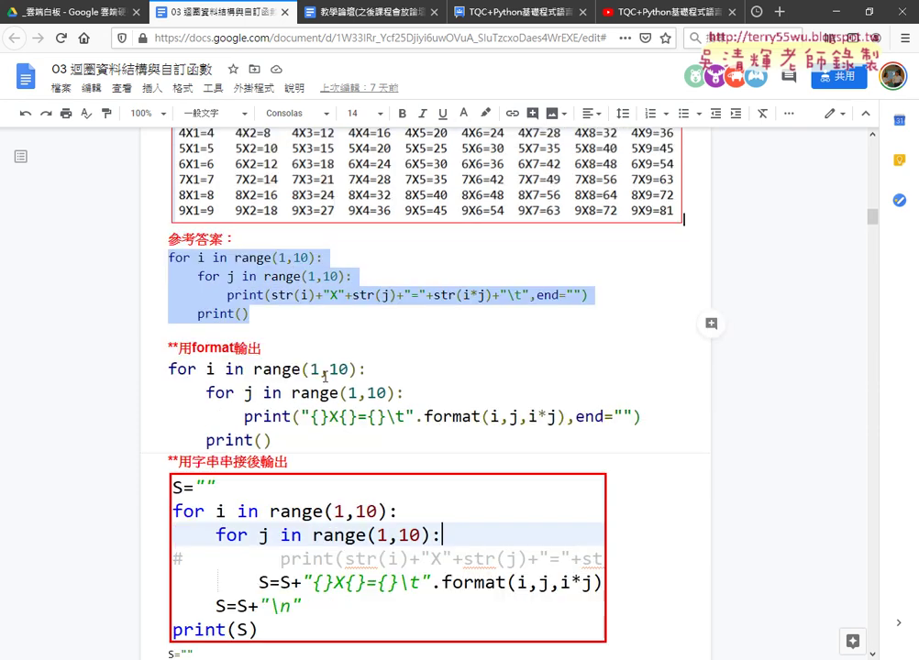
scroll(260, 350, "down", 3)
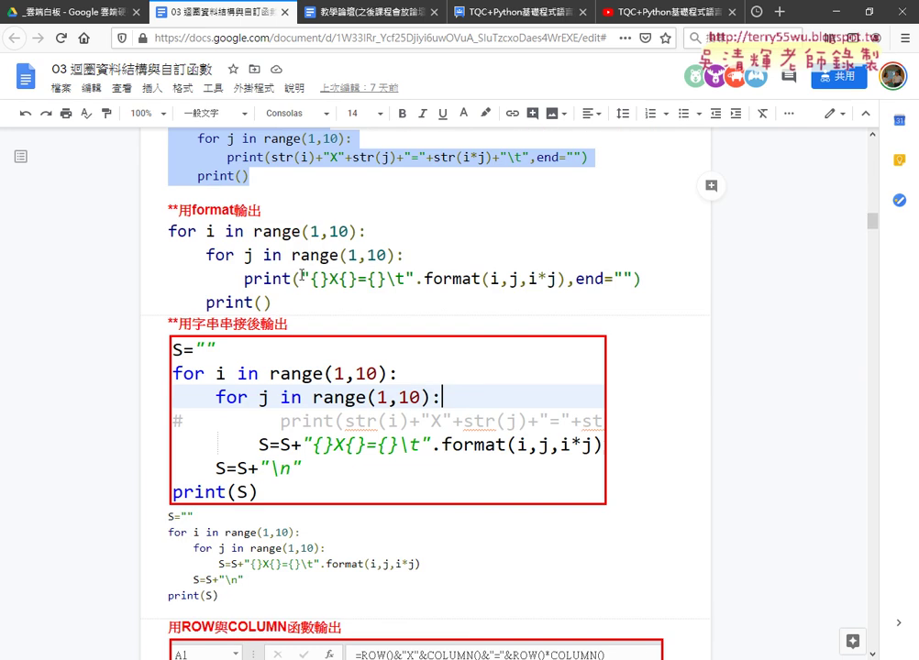
left_click_drag(300, 278, 412, 277)
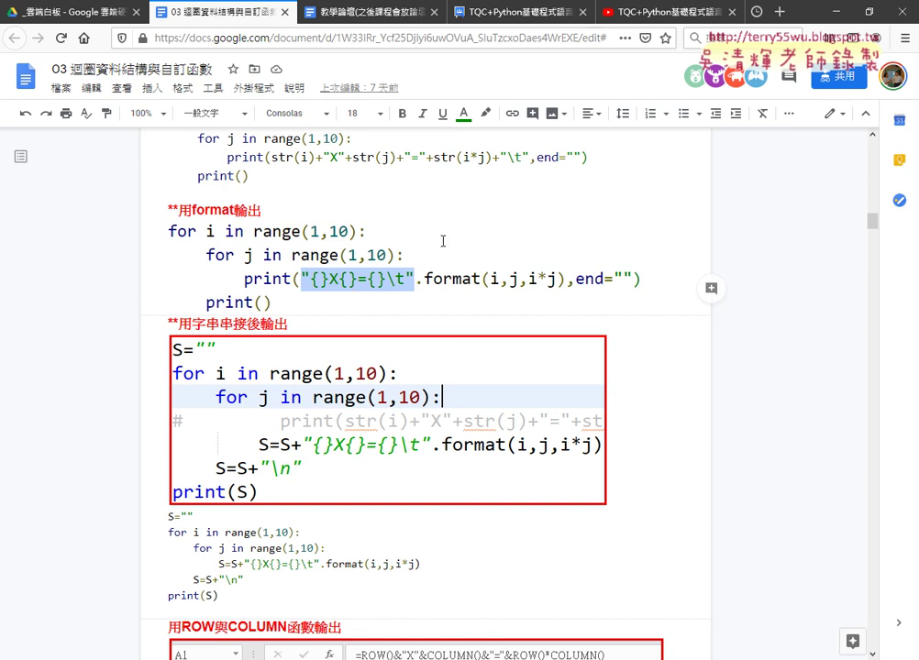
scroll(447, 256, "down", 3)
Scroll to the star-triangle short code and mark the "*" string in its print line
scroll(451, 270, "down", 2)
scroll(449, 272, "down", 5)
scroll(453, 269, "down", 4)
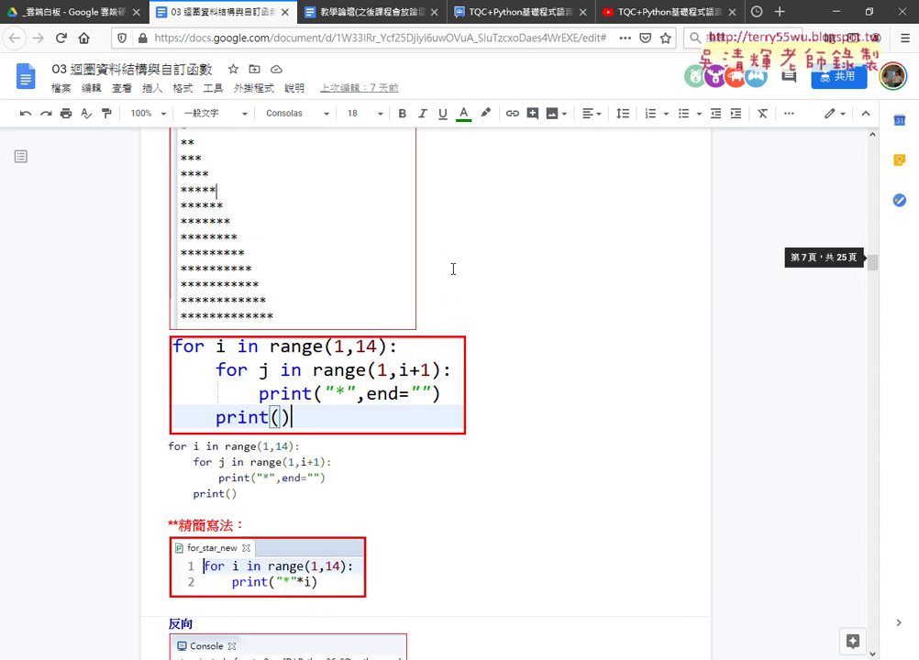
scroll(529, 260, "up", 1)
scroll(529, 259, "down", 2)
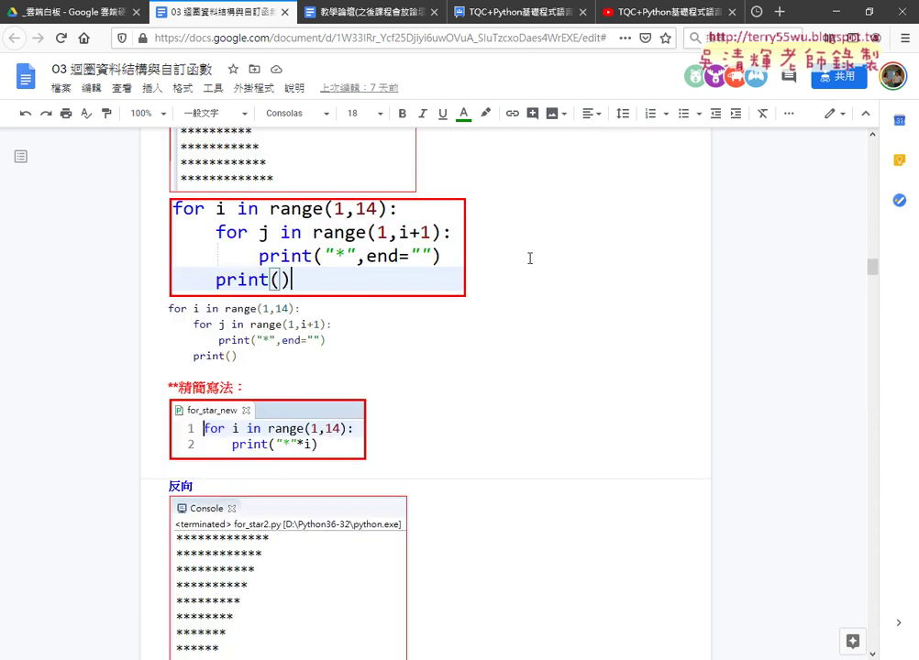
scroll(529, 259, "down", 2)
scroll(529, 259, "down", 2)
scroll(529, 259, "down", 2)
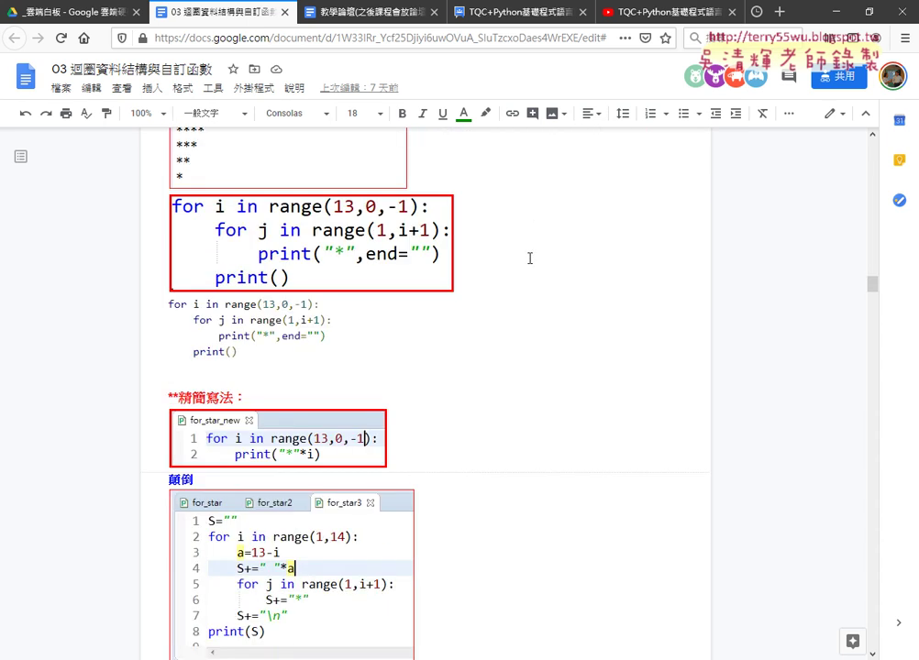
scroll(529, 259, "up", 1)
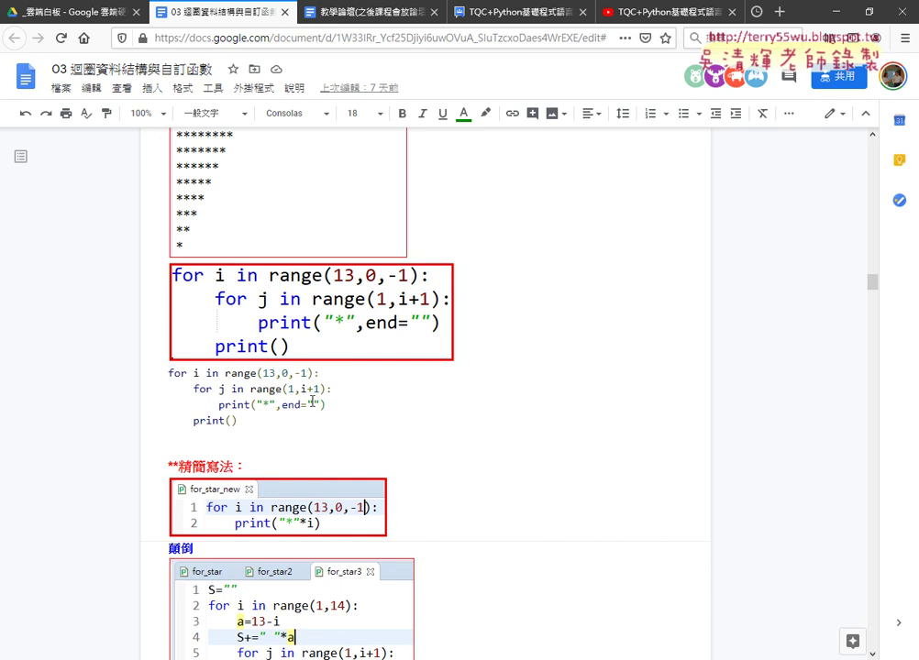
left_click_drag(257, 404, 277, 404)
Scroll past the 反向加空白 patterns to the Whlie迴圈加總到99 example
scroll(277, 405, "down", 2)
scroll(303, 407, "down", 3)
scroll(307, 385, "down", 3)
scroll(309, 345, "down", 4)
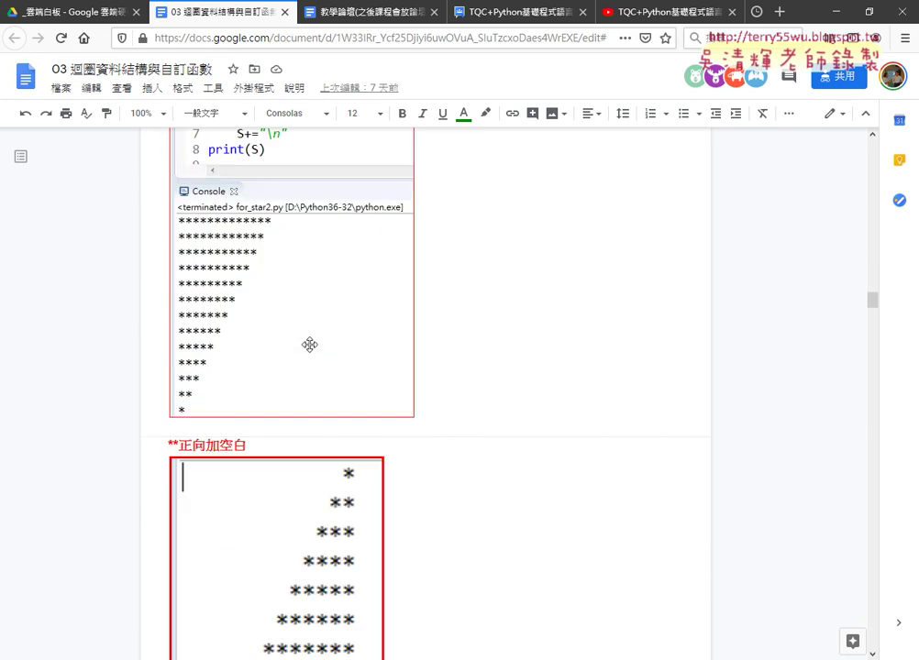
scroll(309, 344, "down", 1)
scroll(309, 347, "down", 5)
scroll(312, 422, "down", 1)
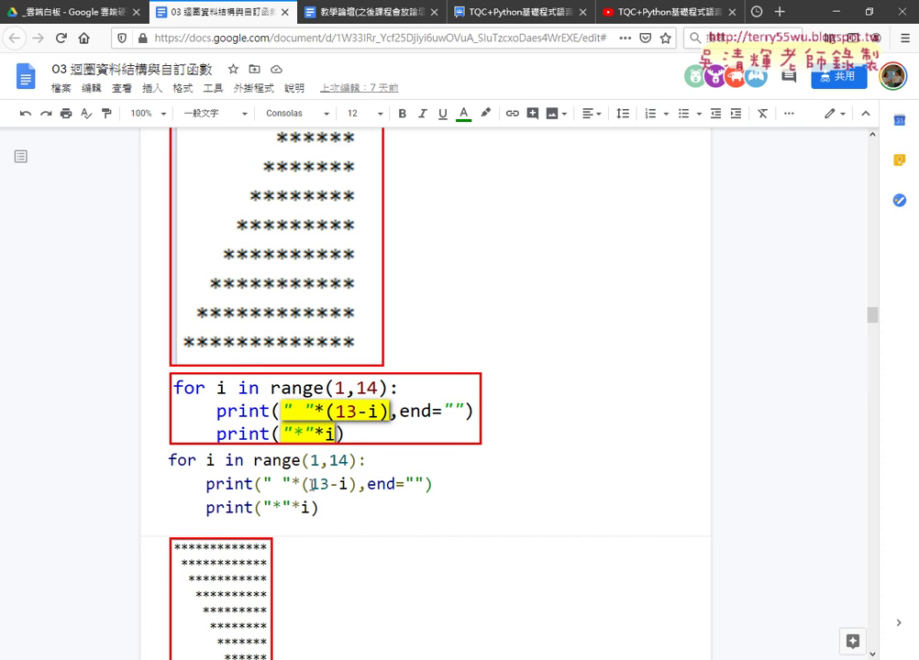
scroll(275, 381, "down", 3)
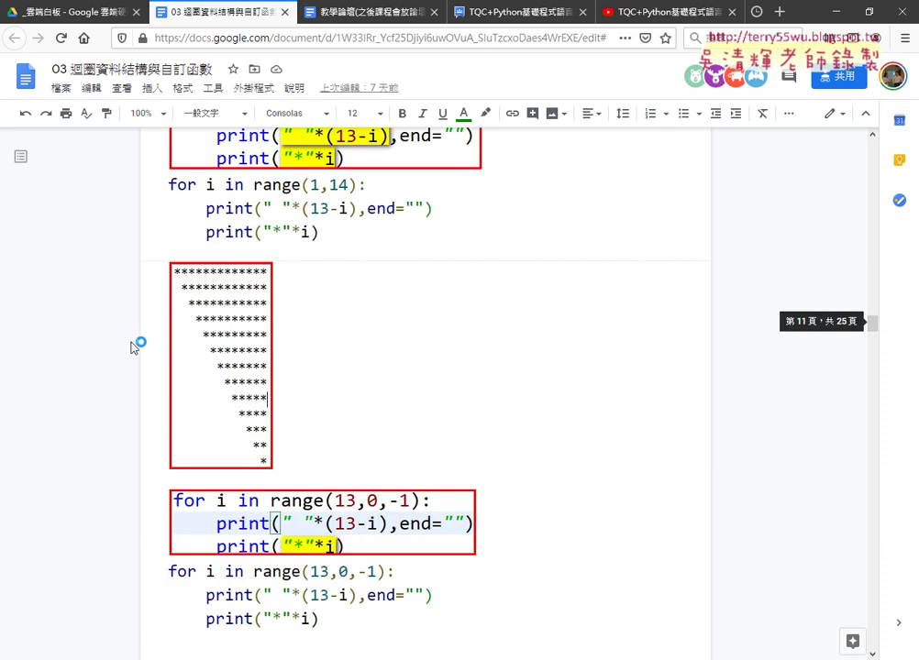
scroll(522, 501, "down", 3)
Select the misspelled word 'Whlie' in the red while-loop heading
scroll(523, 501, "down", 2)
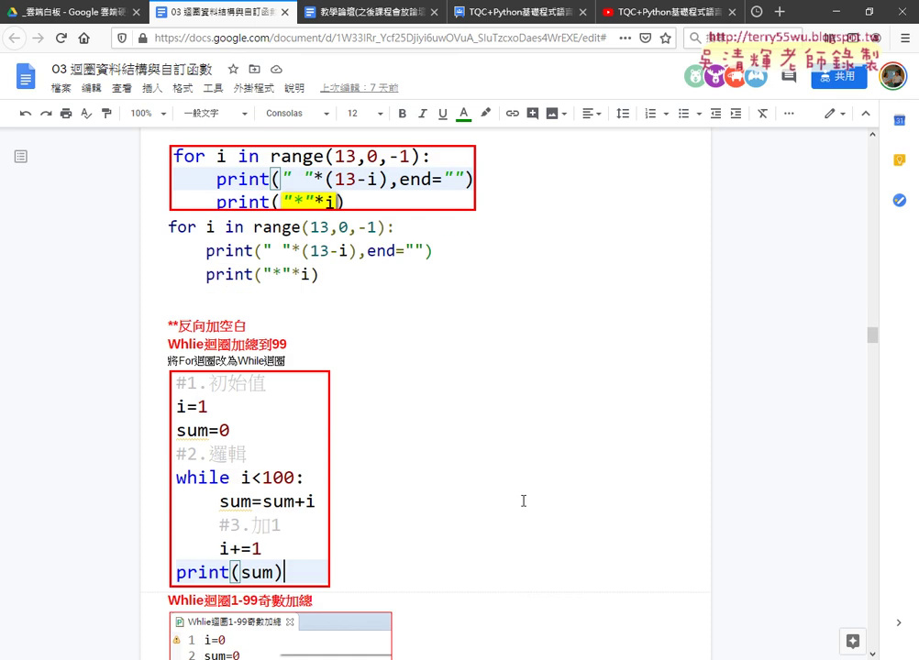
scroll(522, 500, "down", 1)
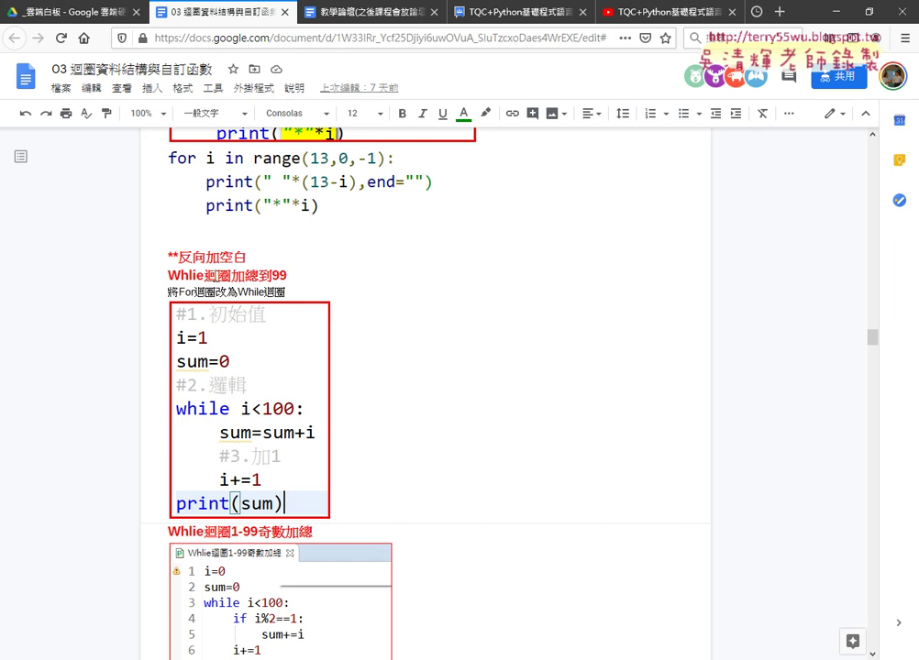
left_click_drag(167, 275, 204, 275)
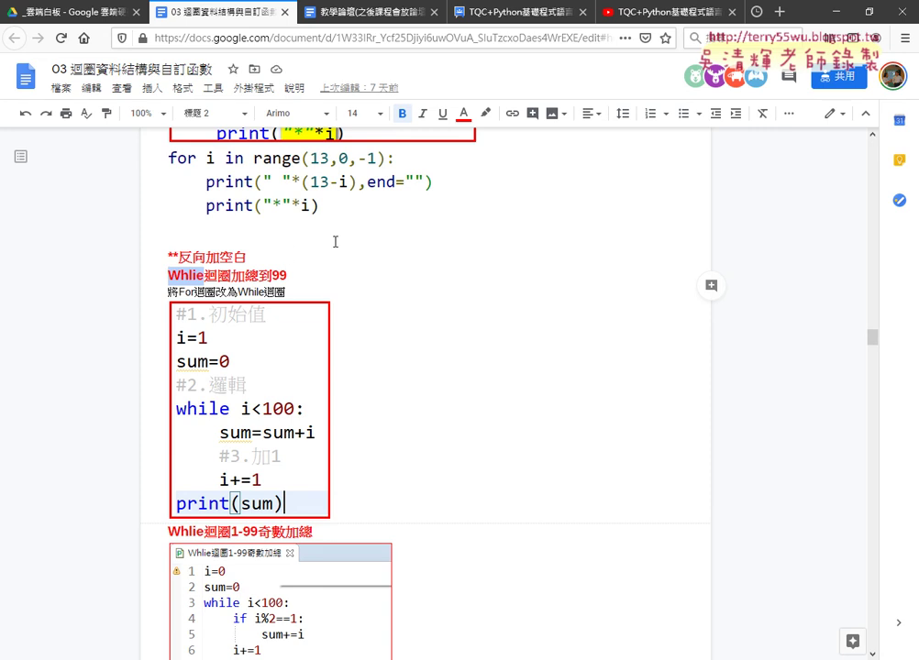
scroll(429, 290, "down", 2)
Scroll past the break and continue variants to the while-loop 九九乘法表 and 質數判斷 exercise
scroll(447, 289, "down", 3)
scroll(455, 290, "down", 3)
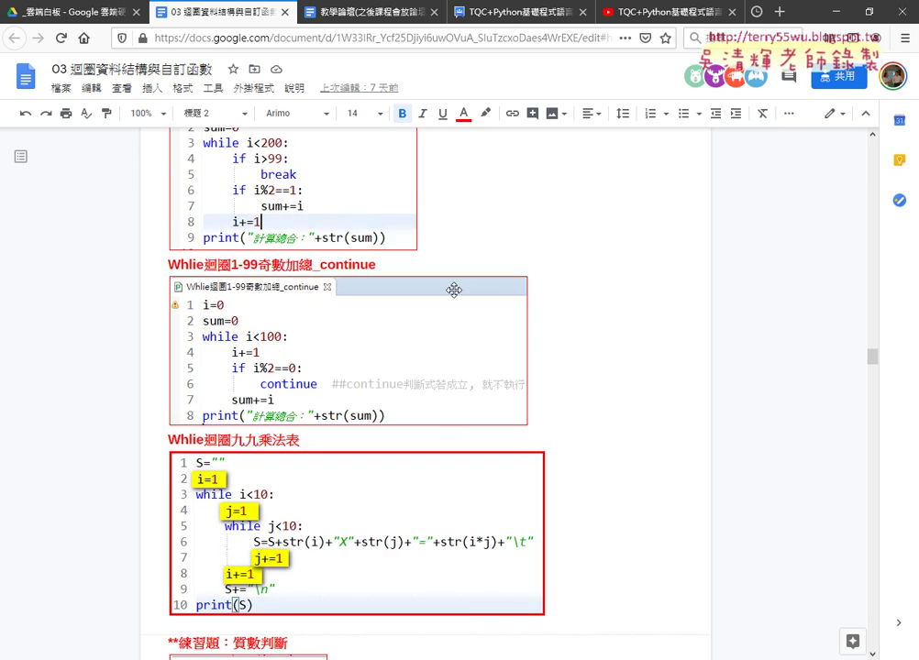
scroll(454, 289, "down", 2)
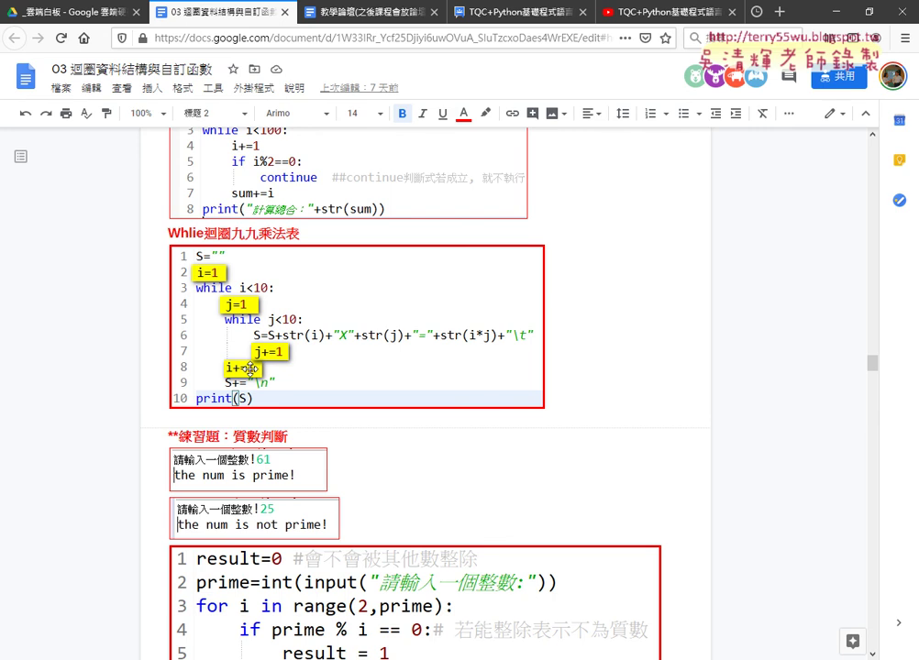
Select 質數判斷 in the prime exercise heading, then narrow it to just 質數
scroll(252, 371, "down", 1)
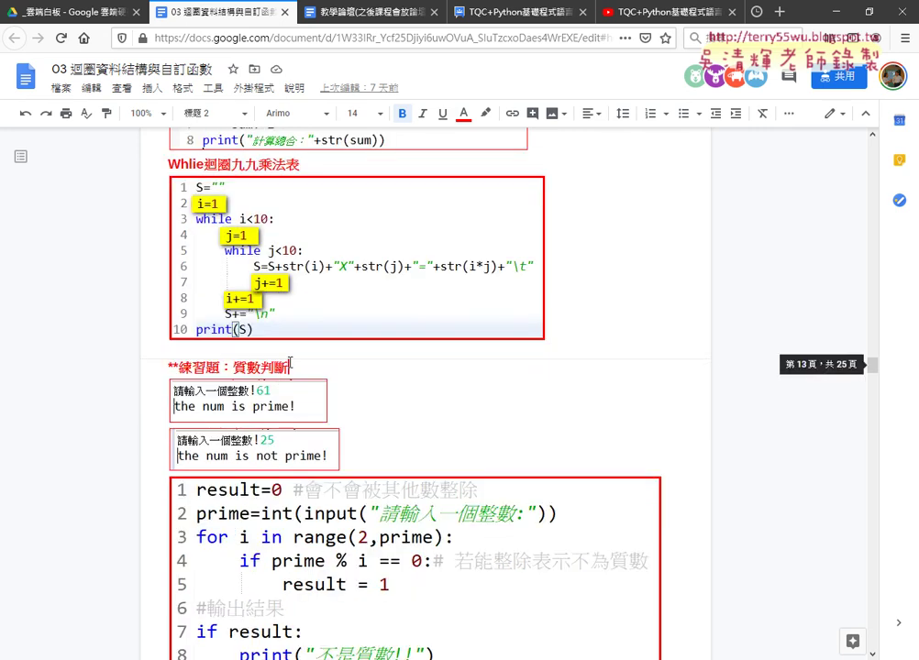
left_click_drag(286, 368, 234, 368)
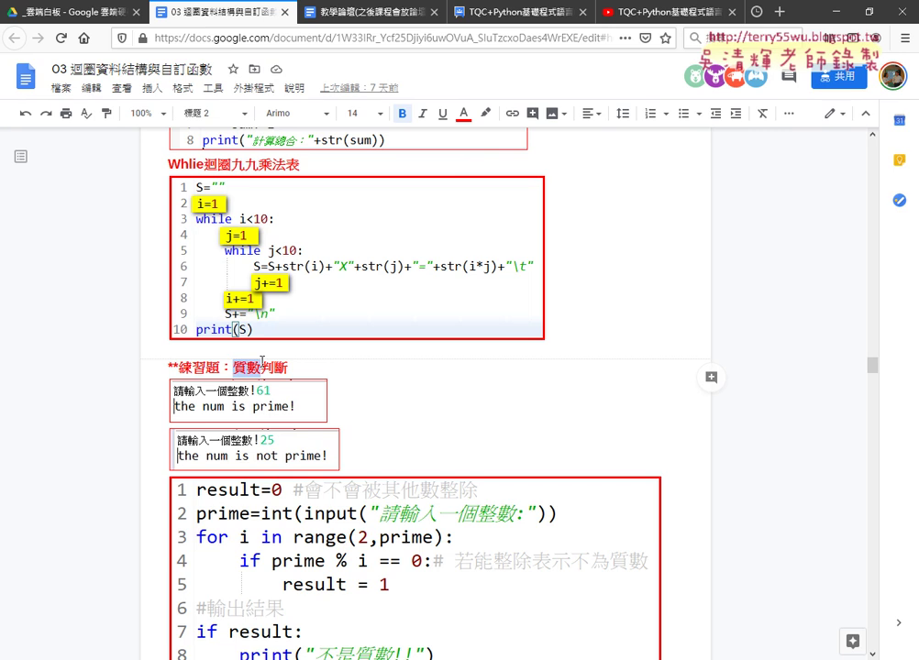
double_click(263, 362)
In Eclipse, enlarge the Console and run the script as Python Run, saving it first
key("alt+Tab")
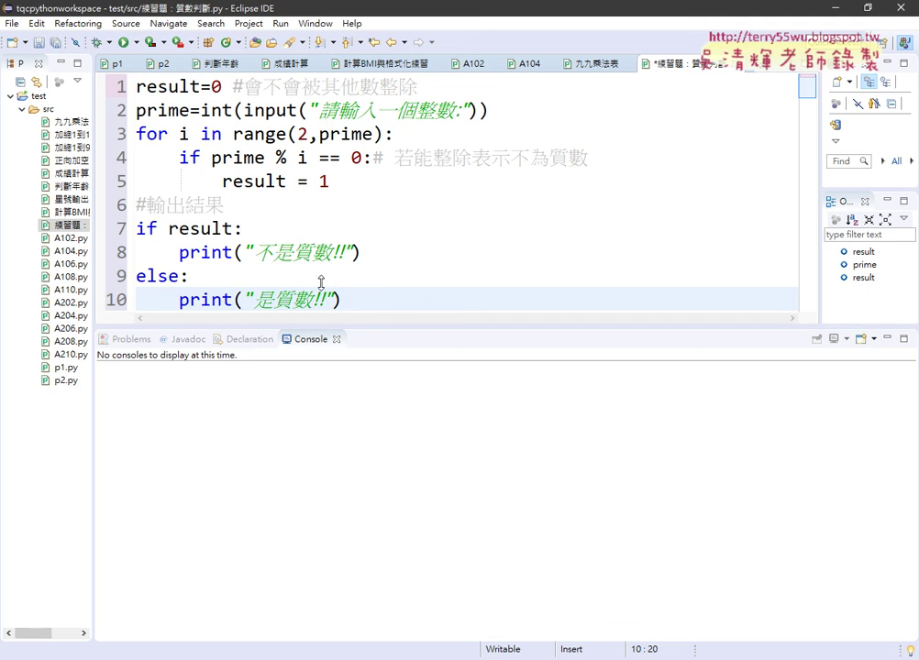
left_click_drag(320, 327, 264, 114)
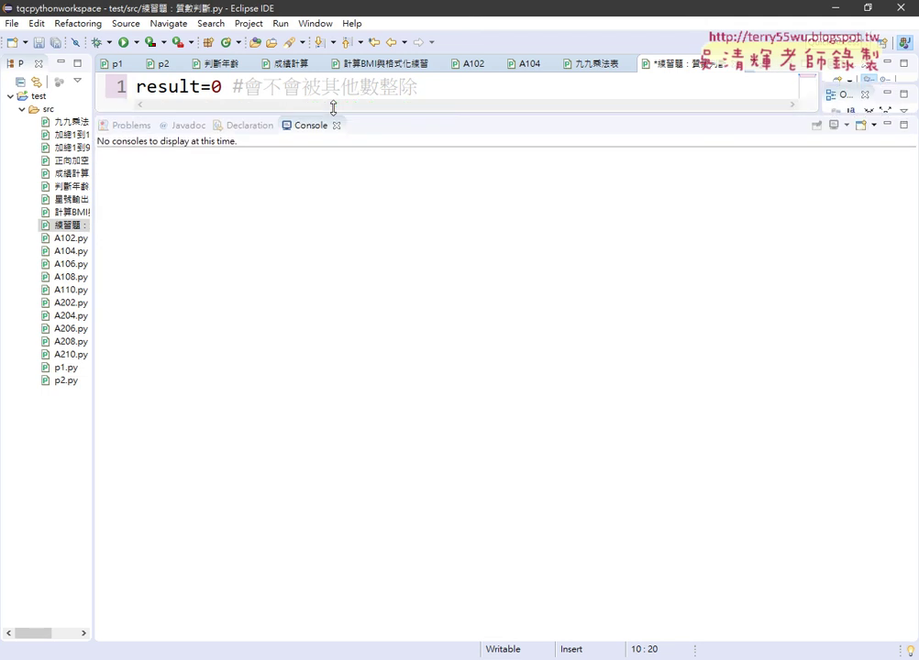
left_click(122, 42)
left_click(389, 180)
left_click(456, 415)
left_click(475, 394)
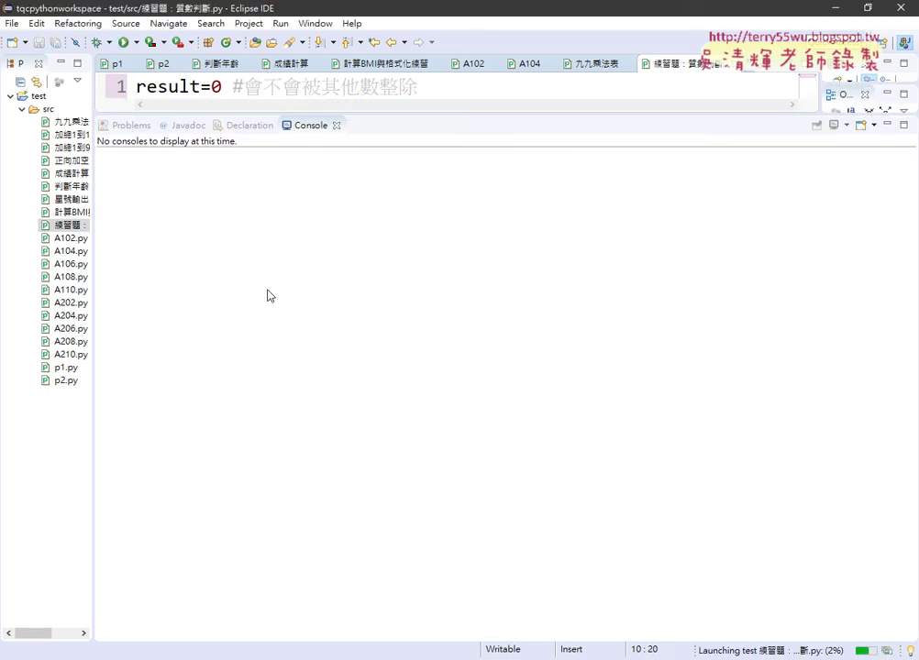
Enter 53 at the console prompt, which reports 是質數!!
left_click_drag(103, 161, 291, 169)
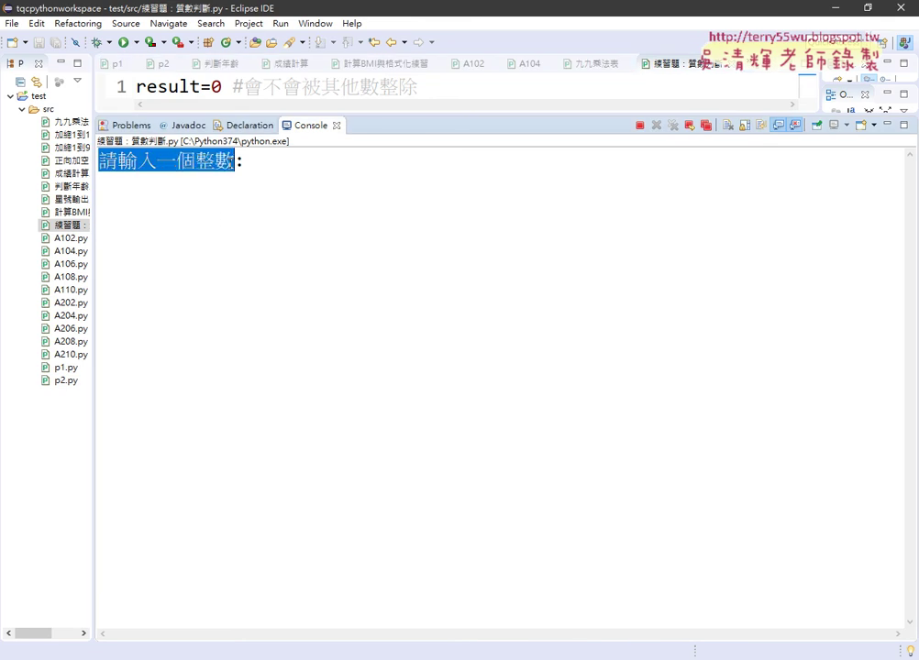
left_click(298, 169)
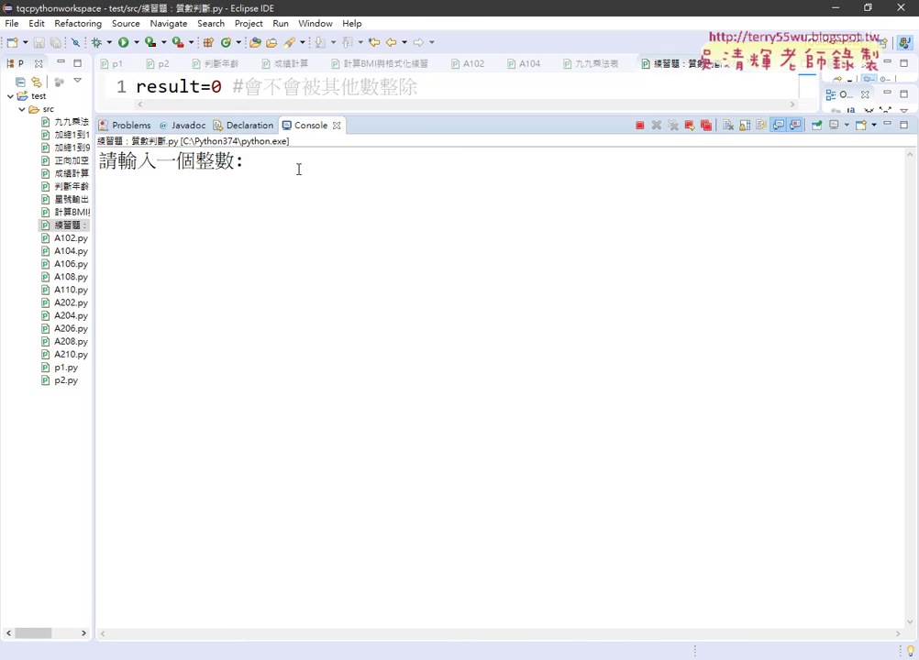
type("5")
type("3")
key("Return")
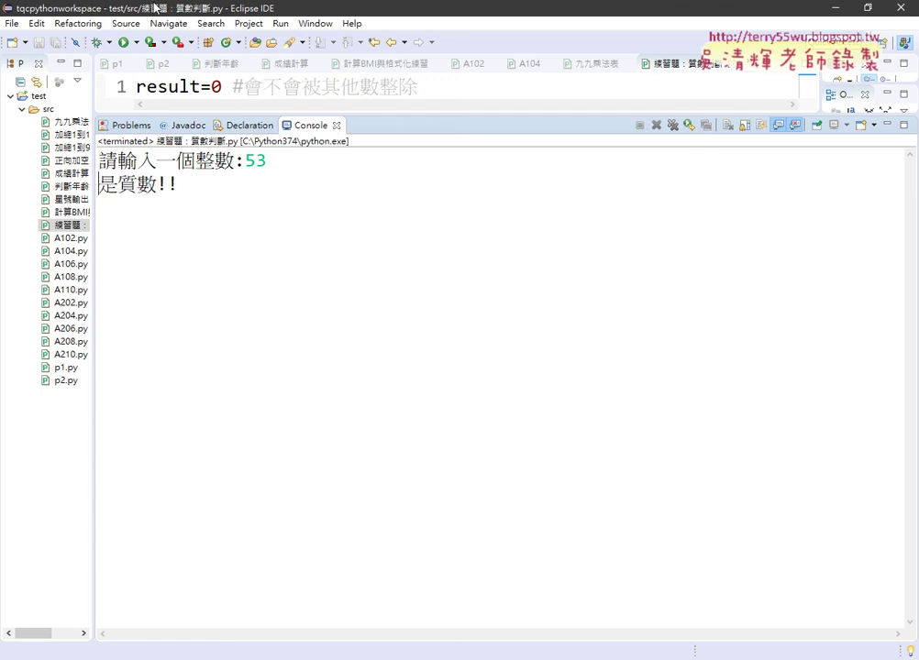
Rerun the prime check with input 74, get 不是質數!!, and highlight the entered 74
left_click(123, 42)
left_click(300, 165)
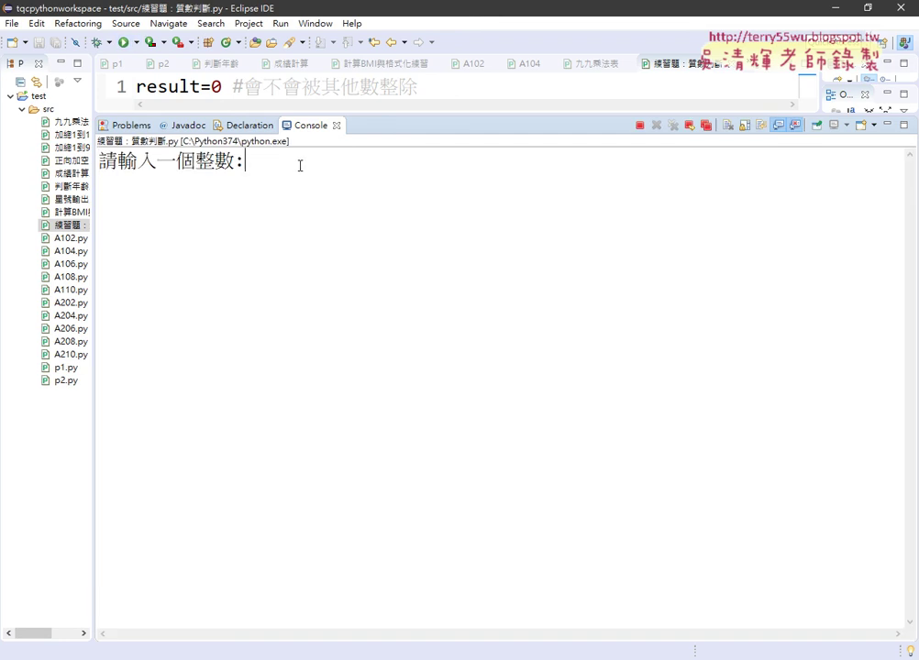
type("74")
key("Return")
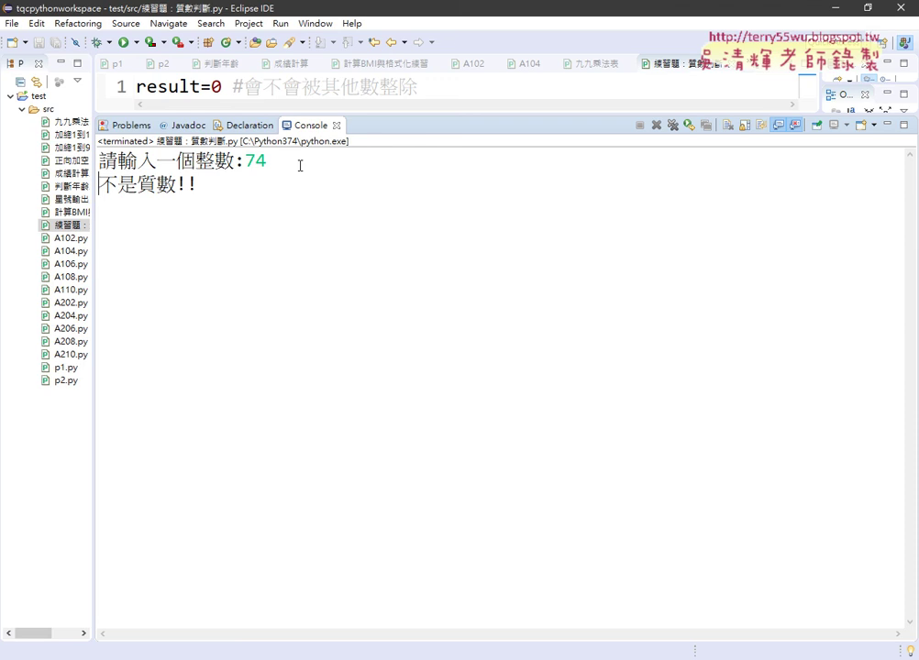
mouse_move(275, 161)
left_mouse_down()
mouse_move(235, 161)
mouse_move(245, 161)
left_mouse_up()
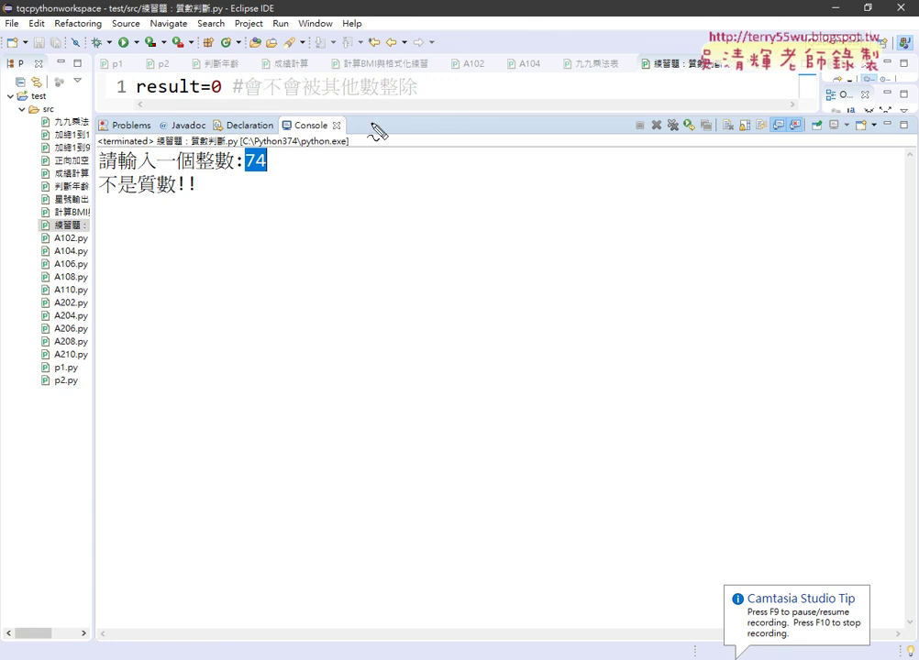
Hand-draw in red a blank circle, percent sign, second circle, then '== 0' beside the 74 output
mouse_move(394, 139)
left_mouse_down()
mouse_move(365, 181)
mouse_move(376, 135)
left_mouse_up()
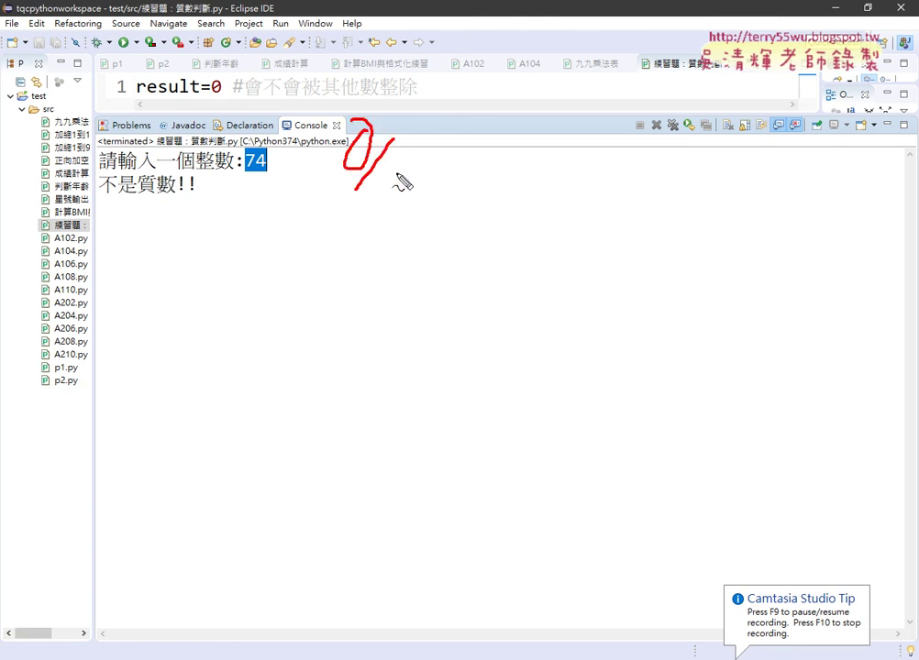
mouse_move(396, 174)
left_mouse_down()
mouse_move(390, 180)
mouse_move(394, 173)
left_mouse_up()
mouse_move(427, 222)
left_mouse_down()
mouse_move(339, 223)
mouse_move(334, 155)
mouse_move(314, 216)
left_mouse_up()
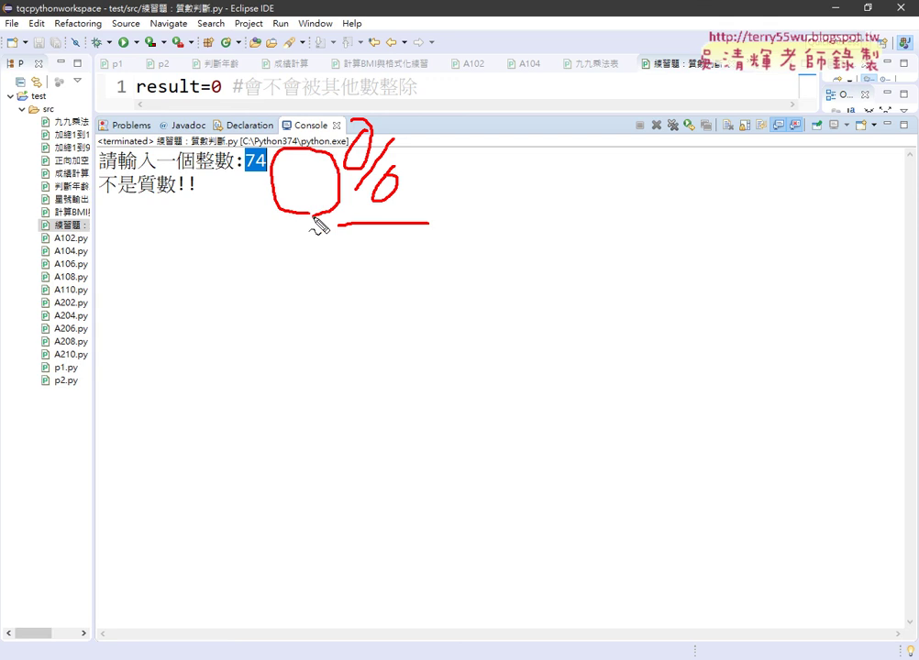
mouse_move(414, 199)
left_mouse_down()
mouse_move(463, 207)
mouse_move(569, 166)
mouse_move(573, 182)
left_mouse_up()
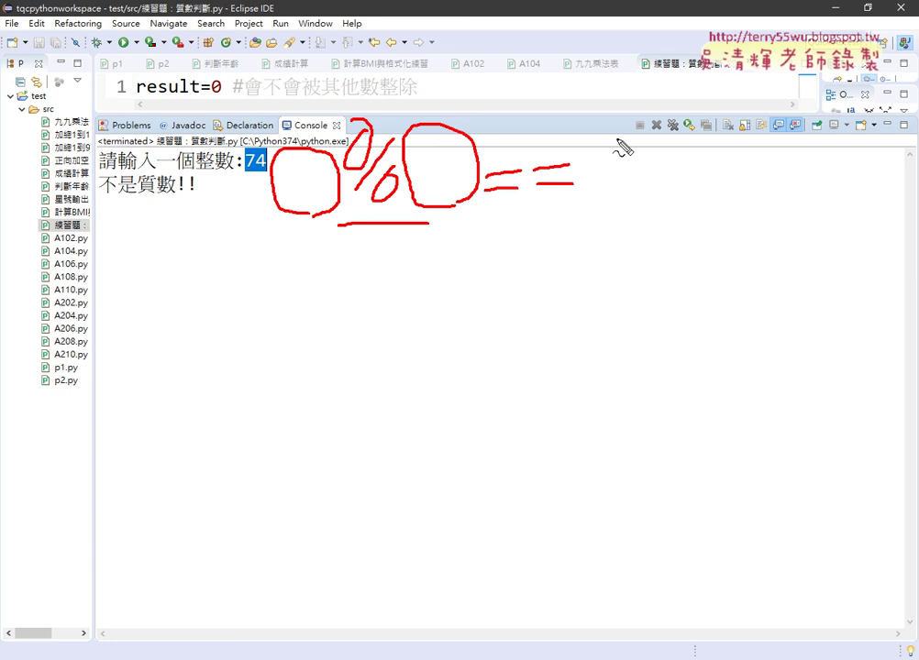
left_click_drag(613, 140, 615, 150)
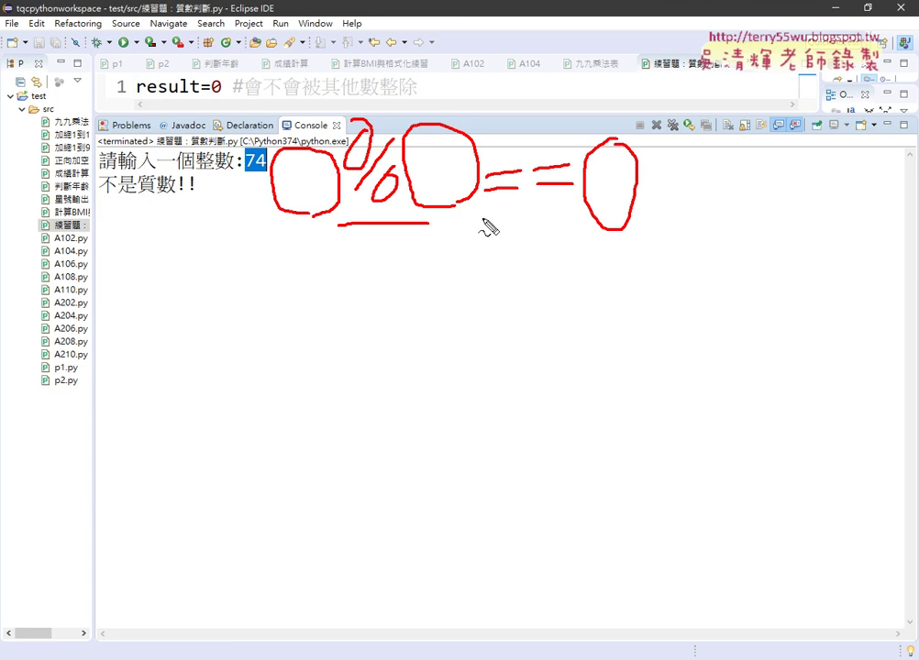